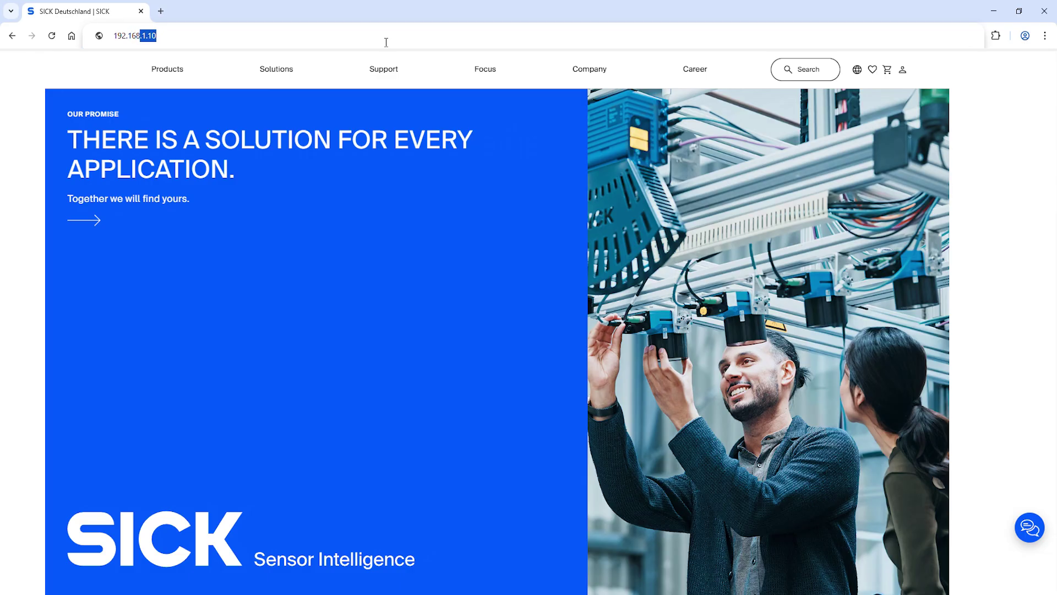
Open the device's web interface at 192.168.1.10 and log in with a user level and its password
{"action": "key", "text": "Return"}
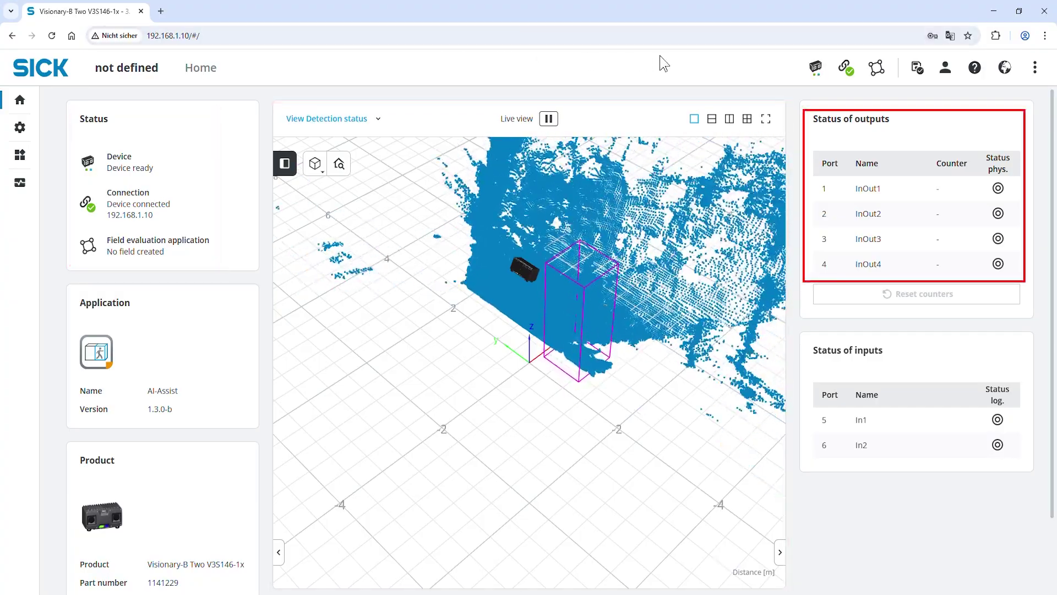
{"action": "left_click", "coordinate": [955, 73]}
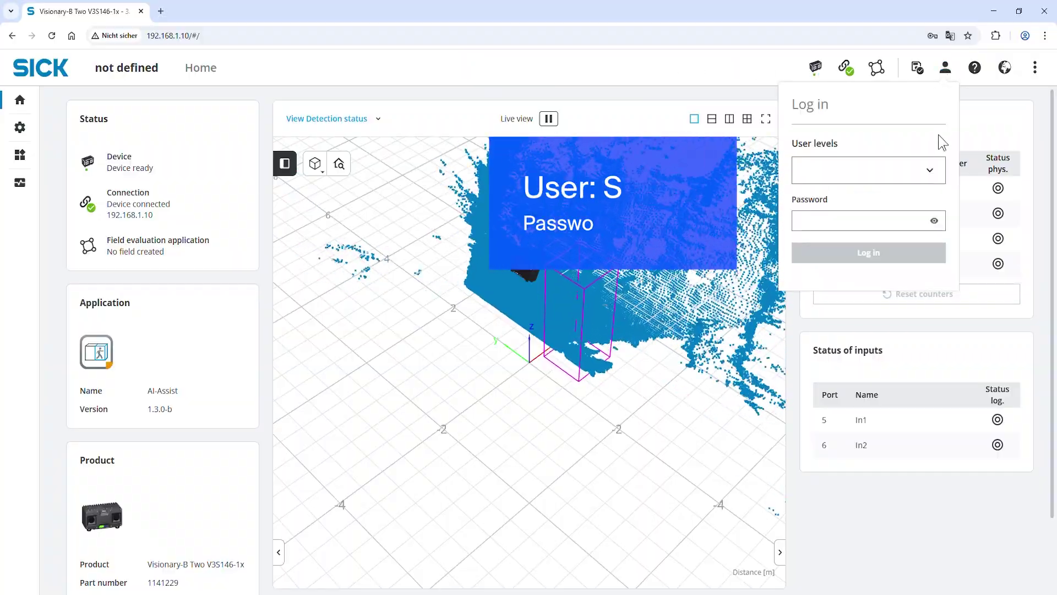
{"action": "left_click", "coordinate": [930, 170]}
{"action": "left_click", "coordinate": [931, 258]}
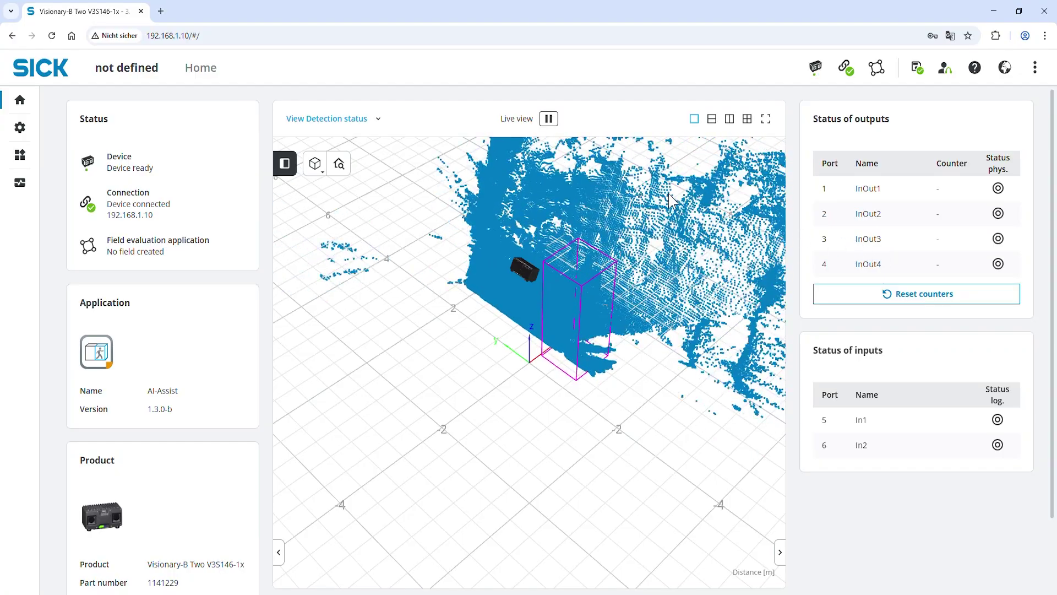
Show the live view as a Distance display and switch it over to Color image
{"action": "left_click", "coordinate": [380, 130]}
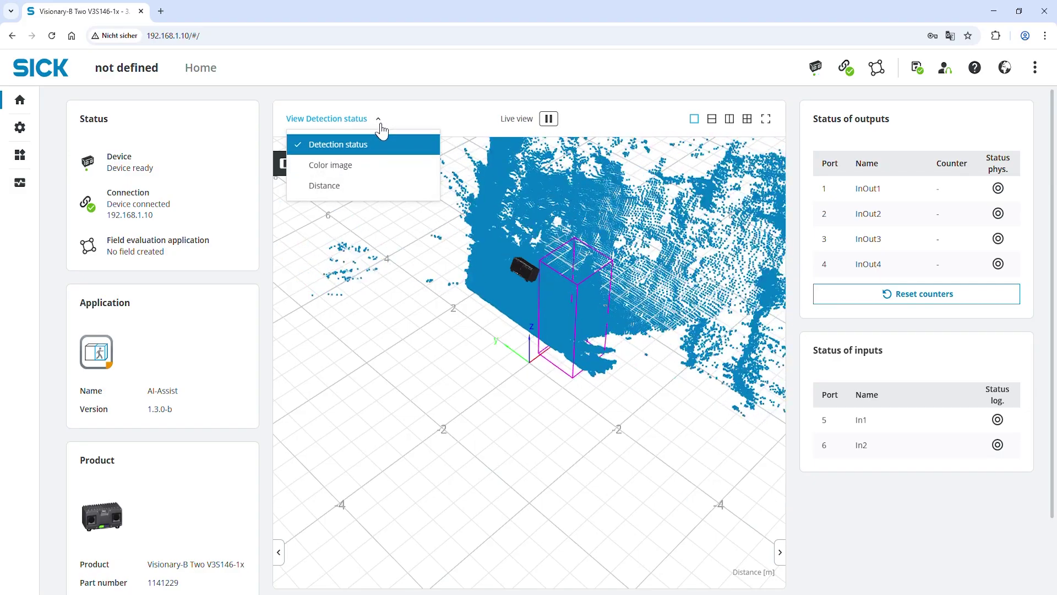
{"action": "left_click", "coordinate": [378, 188]}
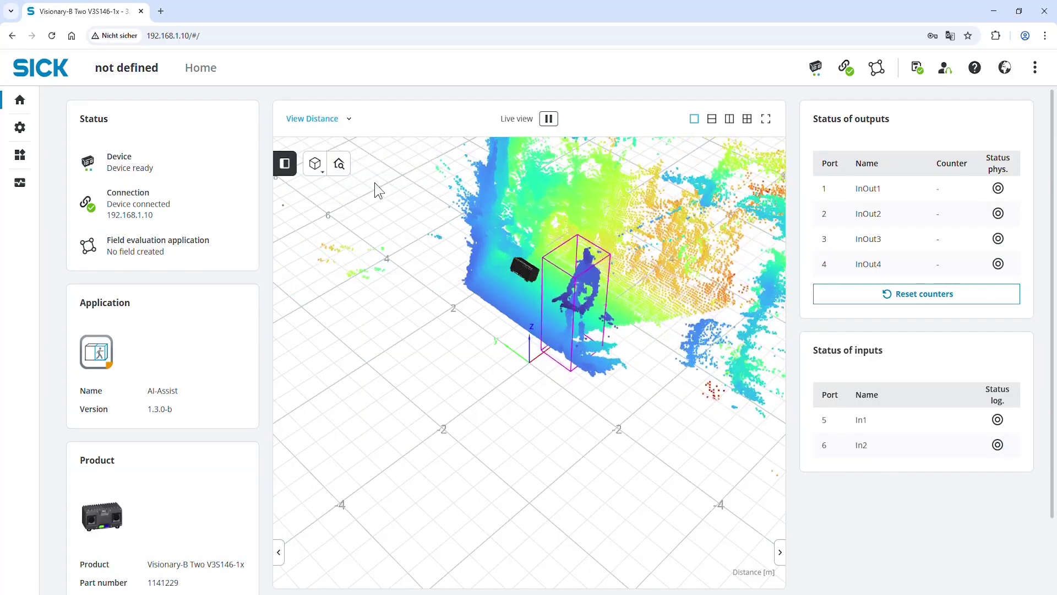
{"action": "left_click", "coordinate": [350, 121]}
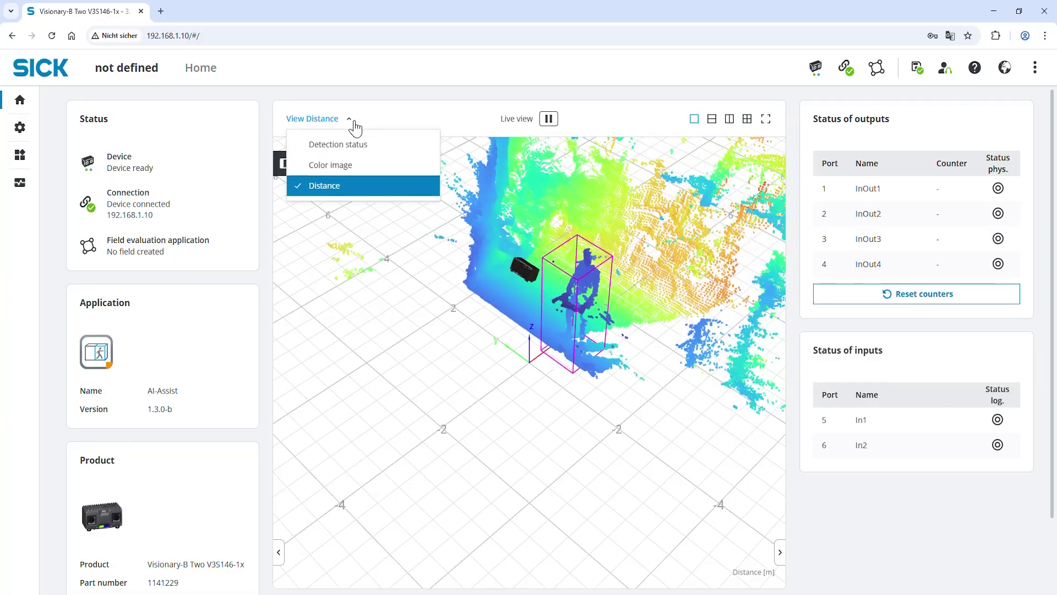
{"action": "left_click", "coordinate": [347, 165]}
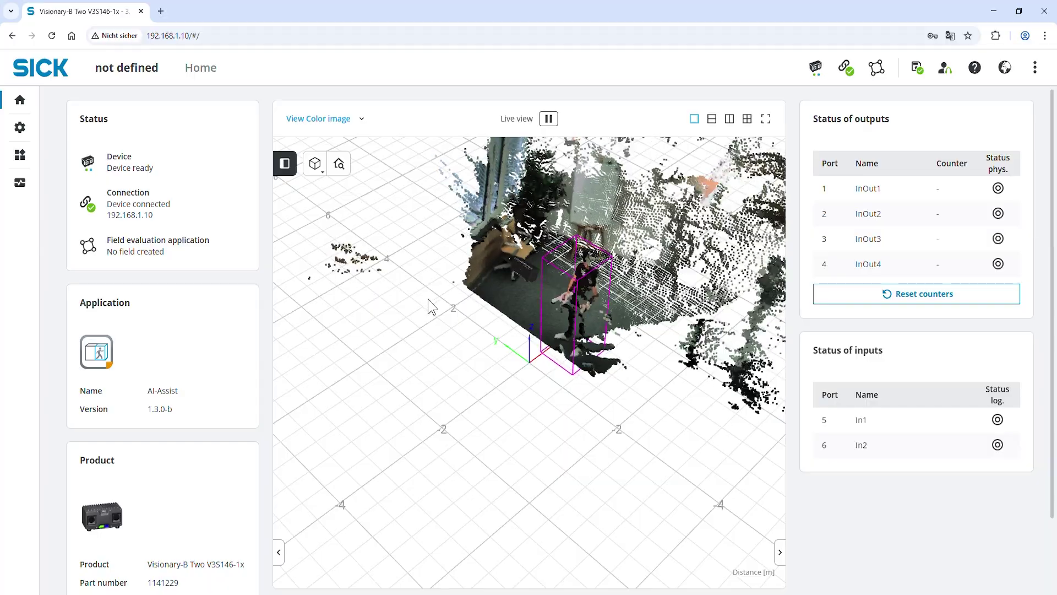
Examine the coloured point cloud from a lower, closer angle and restore the default view
{"action": "left_click_drag", "start_coordinate": [506, 373], "coordinate": [574, 444]}
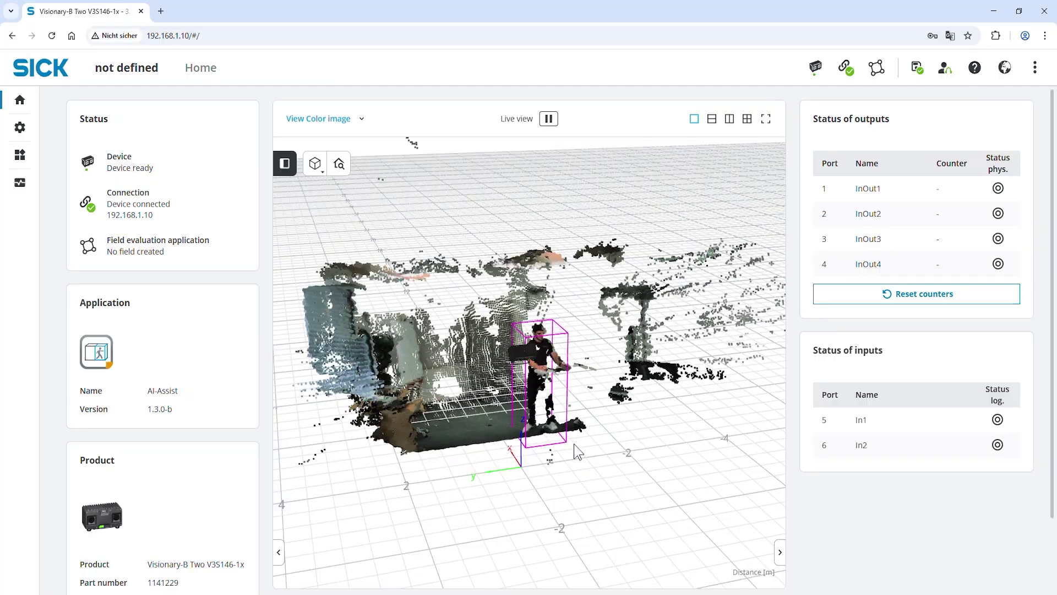
{"action": "scroll", "coordinate": [574, 444], "scroll_direction": "up", "scroll_amount": 1}
{"action": "scroll", "coordinate": [574, 444], "scroll_direction": "up", "scroll_amount": 3}
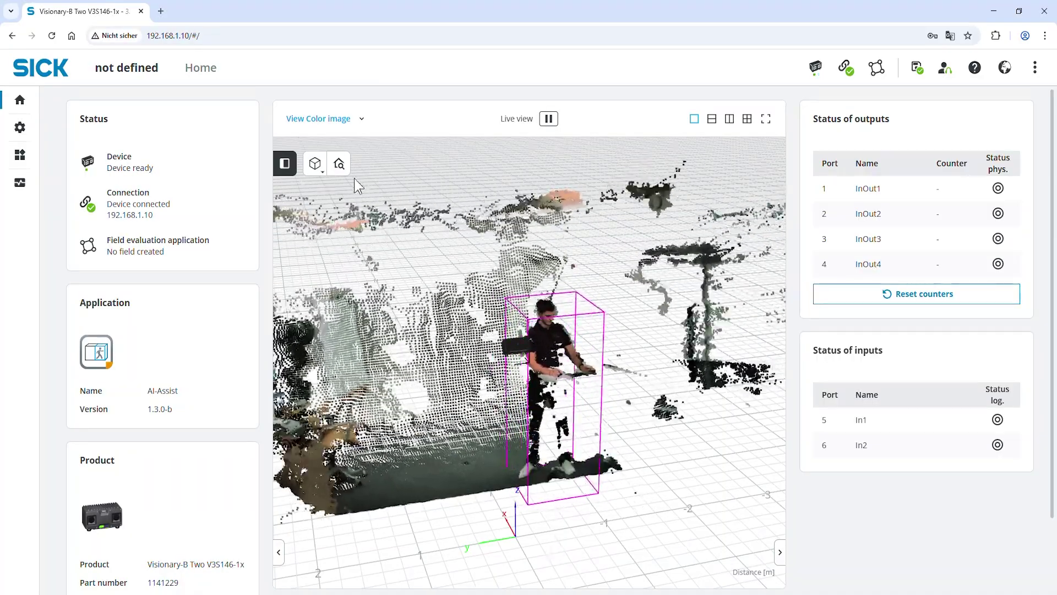
{"action": "left_click", "coordinate": [339, 165]}
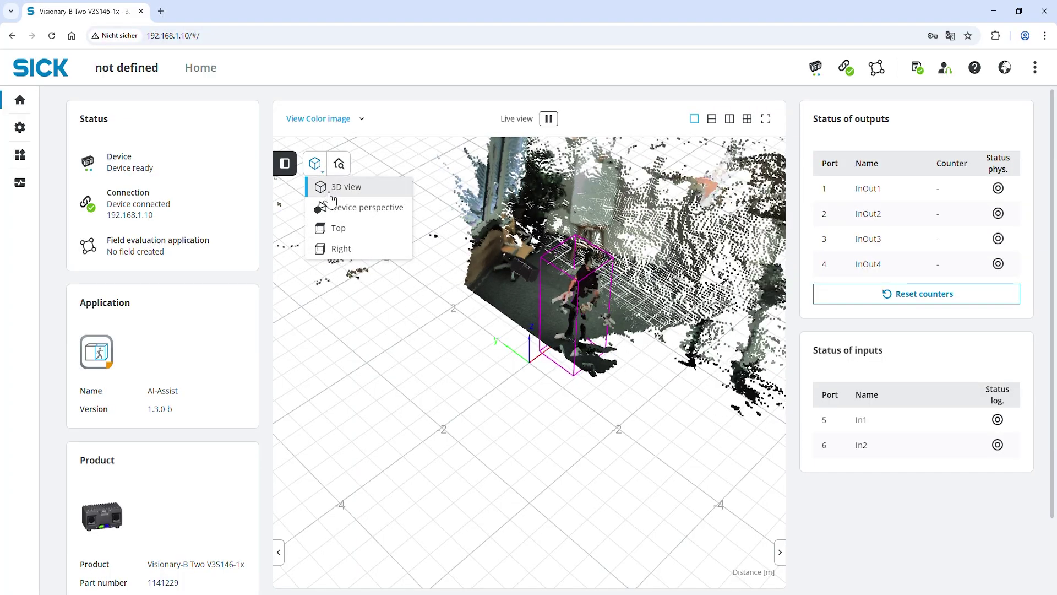
Check the scene from the device perspective, return to the 3D view, and show the view's legend and display settings
{"action": "left_click", "coordinate": [331, 208]}
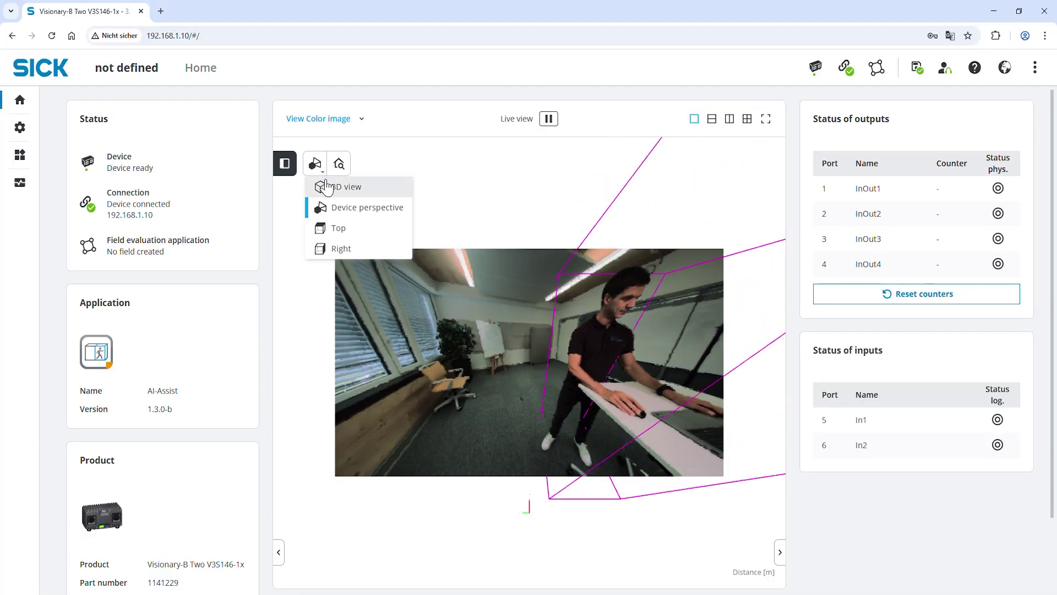
{"action": "left_click", "coordinate": [327, 188]}
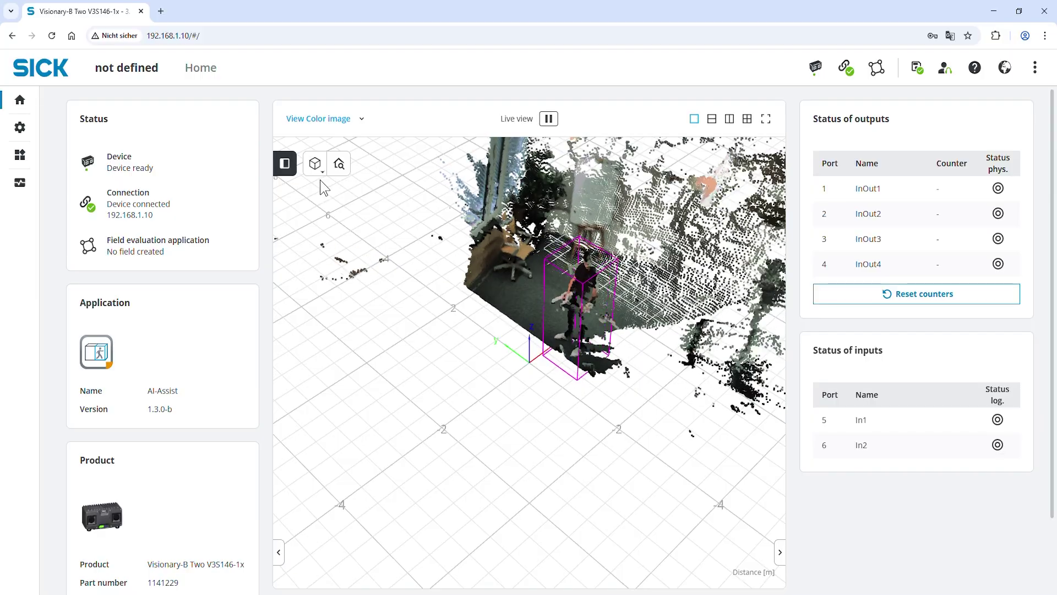
{"action": "left_click", "coordinate": [286, 164]}
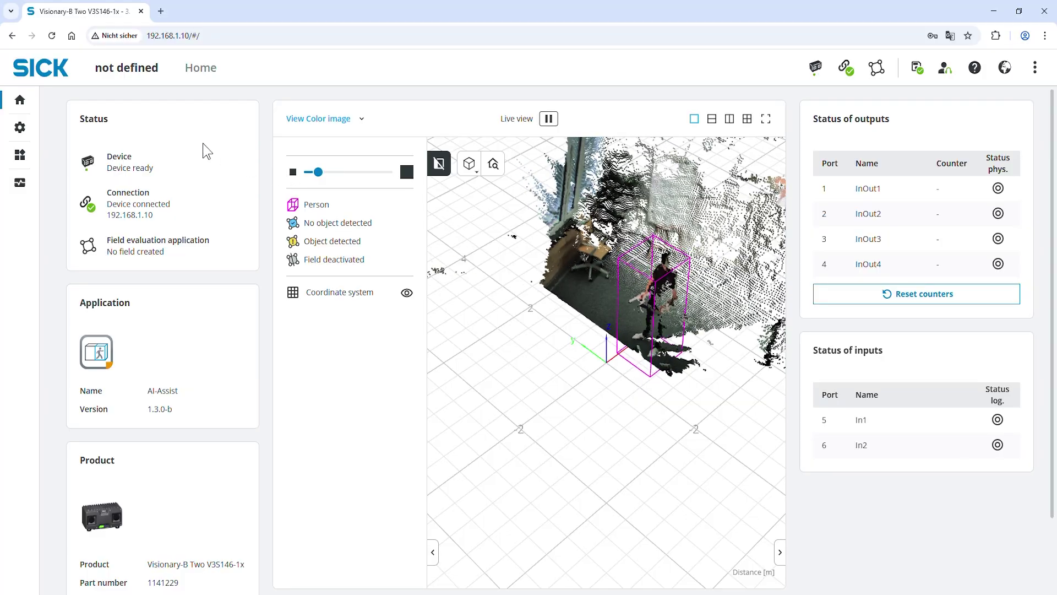
In the mounting configuration, set the height above floor to 1500 mm and the X-angle (tilt) to 105°, and check the ground alignment
{"action": "left_click", "coordinate": [31, 122]}
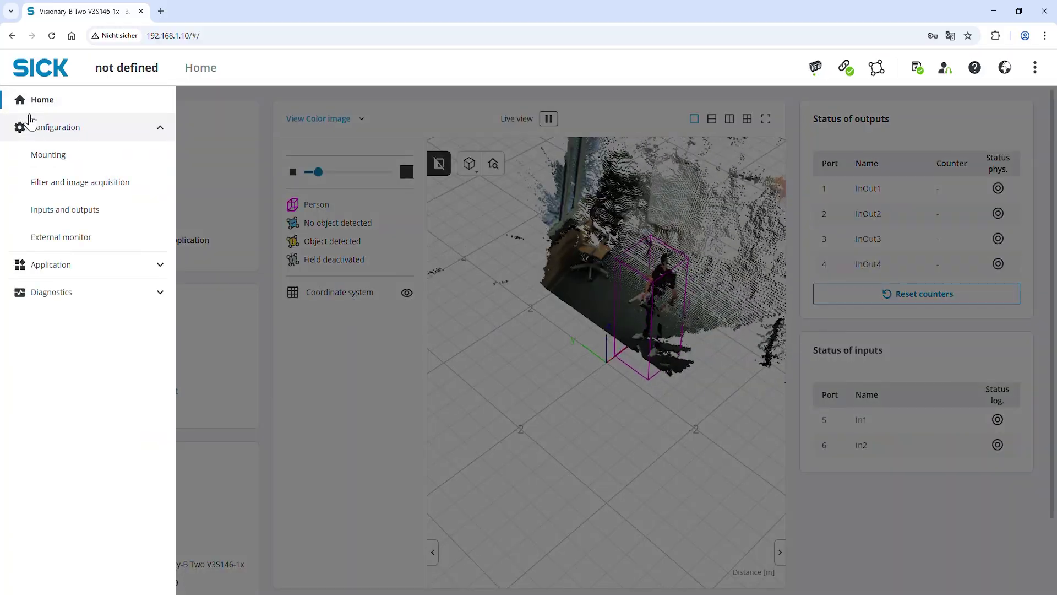
{"action": "left_click", "coordinate": [34, 163]}
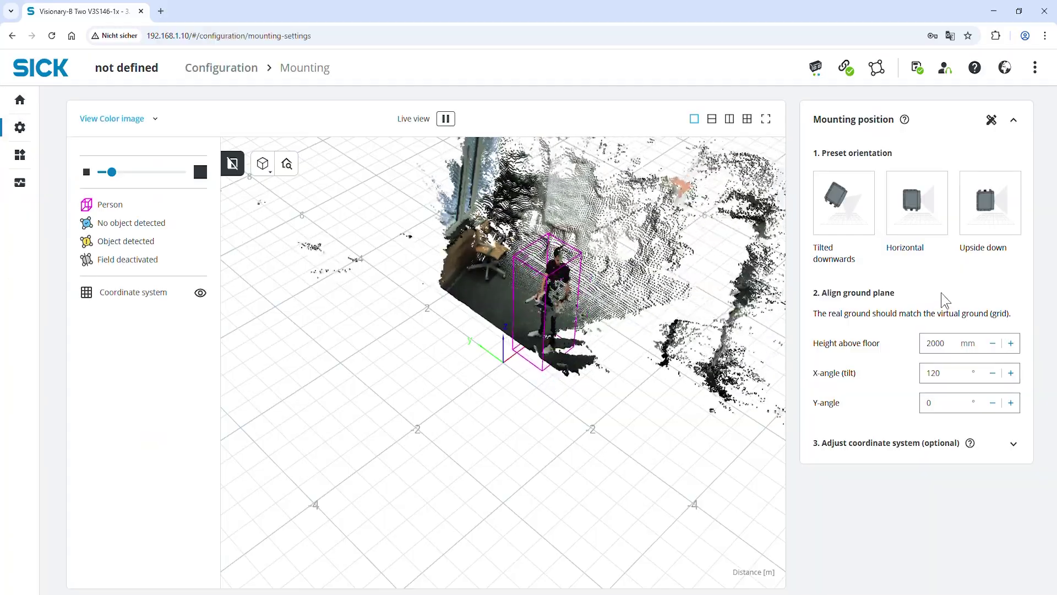
{"action": "double_click", "coordinate": [930, 344]}
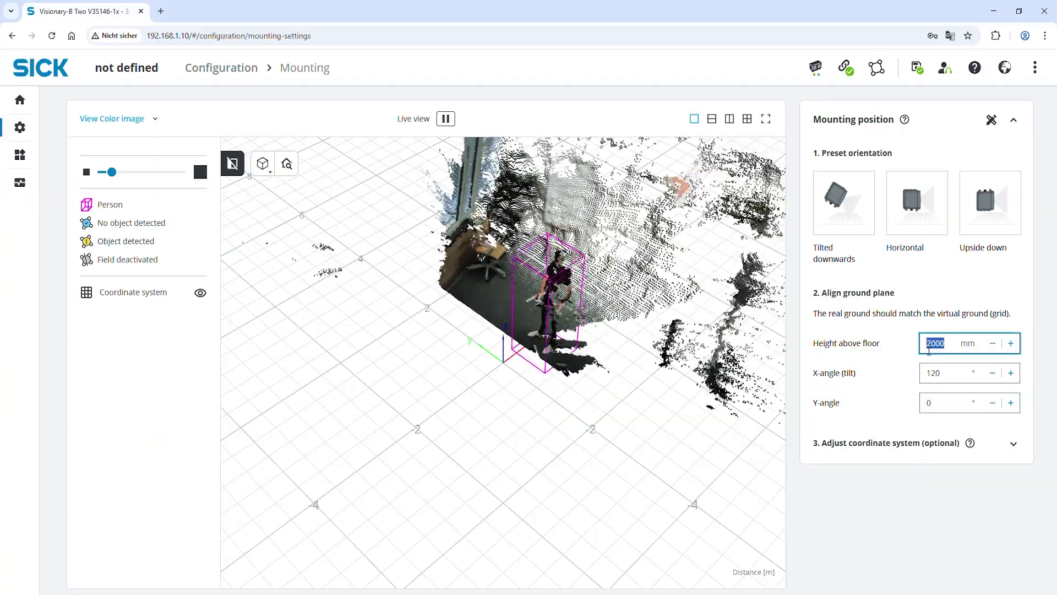
{"action": "type", "text": "1500"}
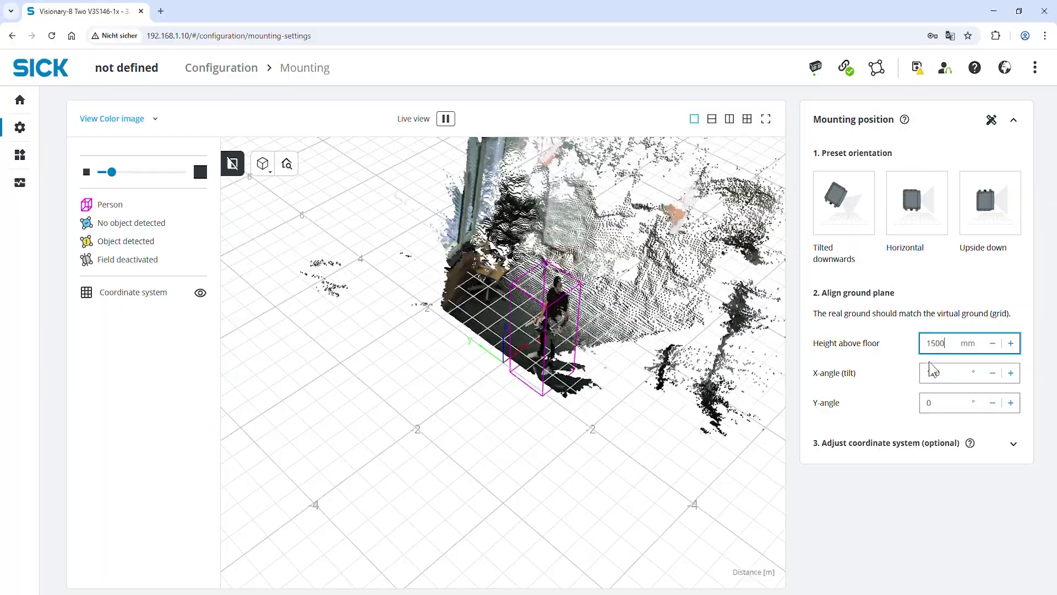
{"action": "left_click_drag", "start_coordinate": [941, 373], "coordinate": [928, 381]}
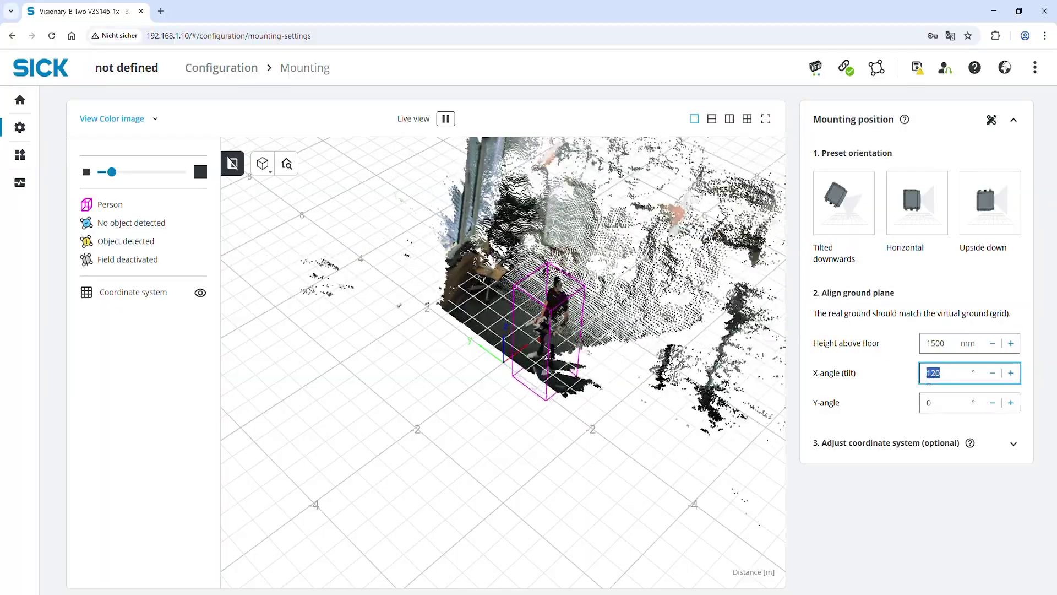
{"action": "type", "text": "105"}
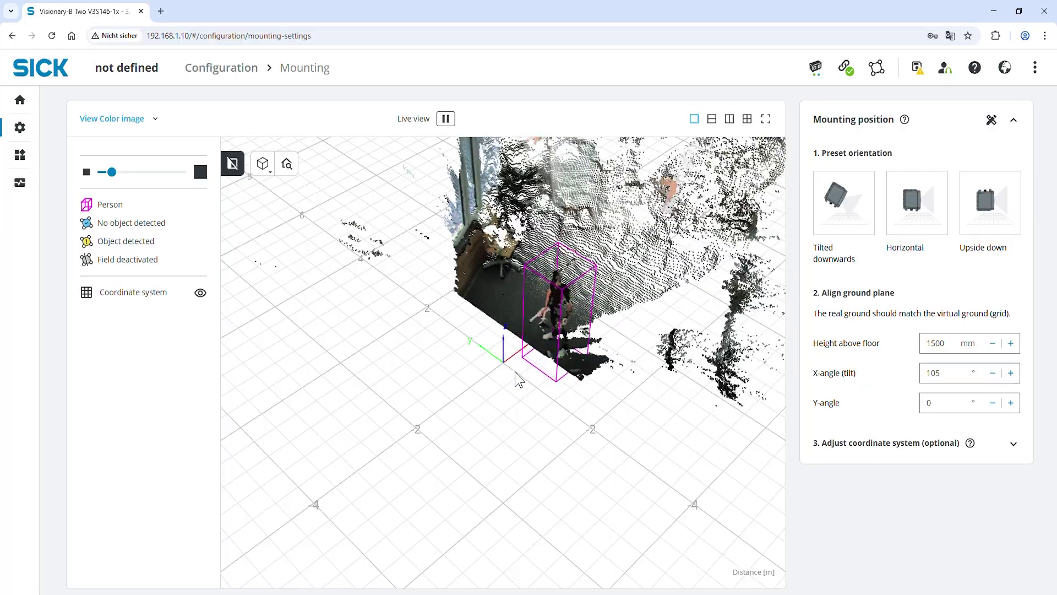
{"action": "left_click_drag", "start_coordinate": [514, 371], "coordinate": [253, 259]}
In the filter and image acquisition configuration, check the field of view options and enable the ground filter
{"action": "mouse_move", "coordinate": [38, 150]}
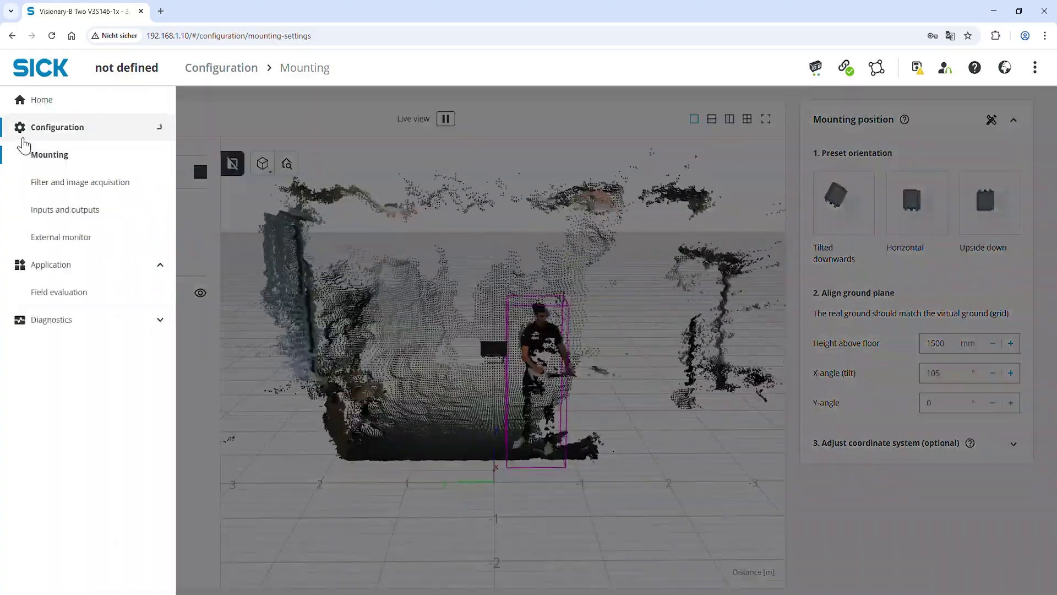
{"action": "left_click", "coordinate": [19, 183]}
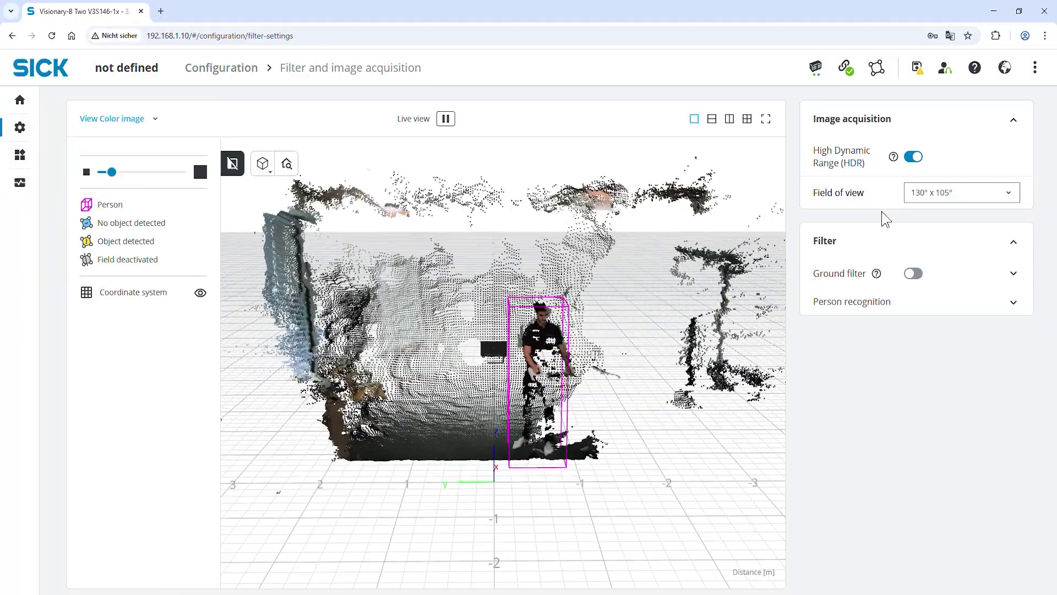
{"action": "left_click", "coordinate": [1010, 198]}
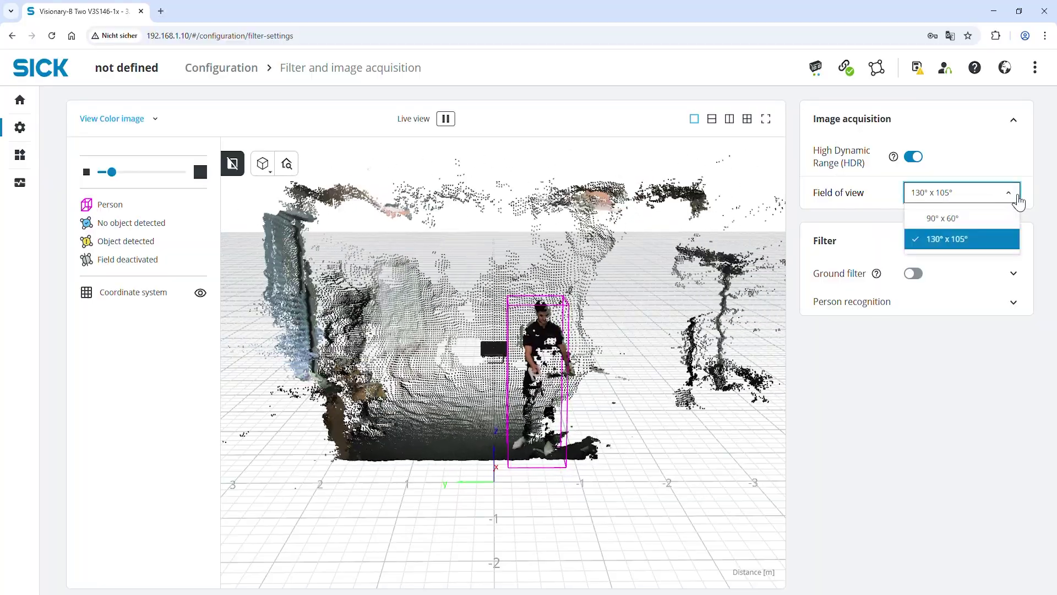
{"action": "left_click", "coordinate": [1015, 219]}
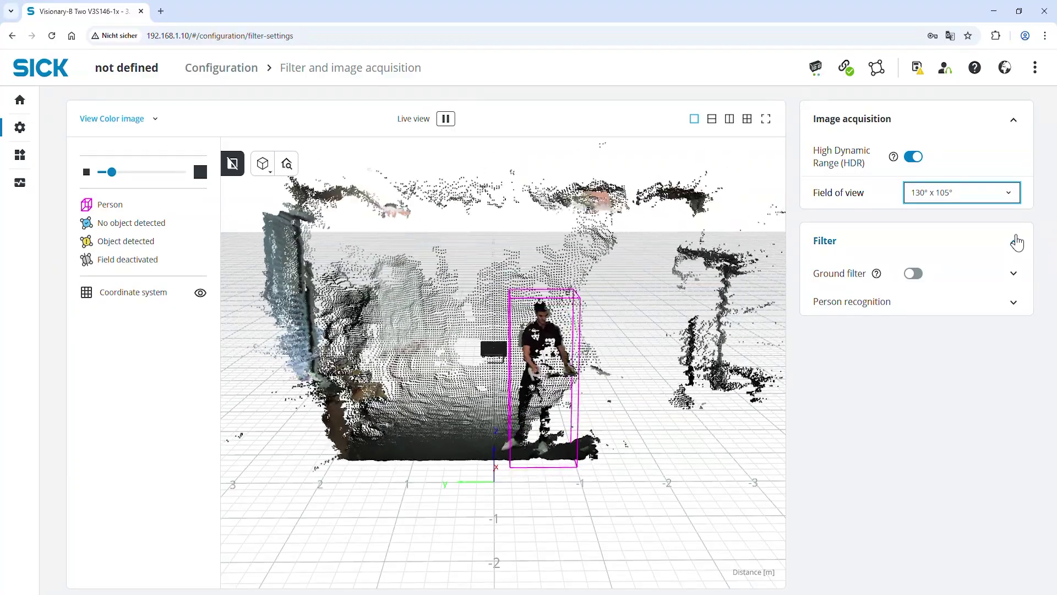
{"action": "left_click", "coordinate": [915, 275]}
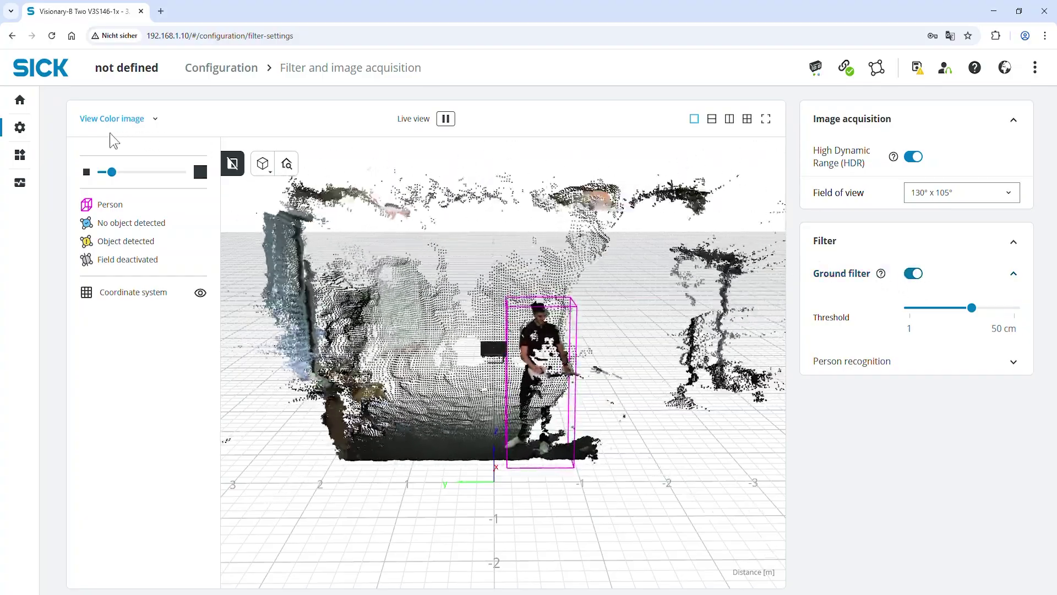
In field evaluation, draw a four-cornered field about 0.8 m wide and deep in the top view, starting about 0.8 m before the device
{"action": "left_click", "coordinate": [25, 156]}
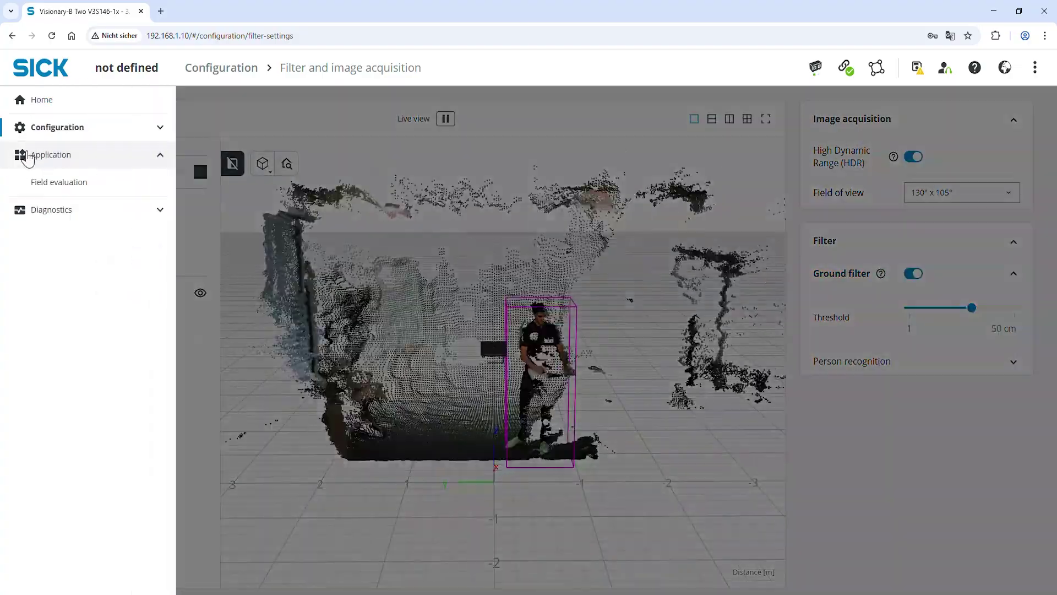
{"action": "left_click", "coordinate": [27, 185]}
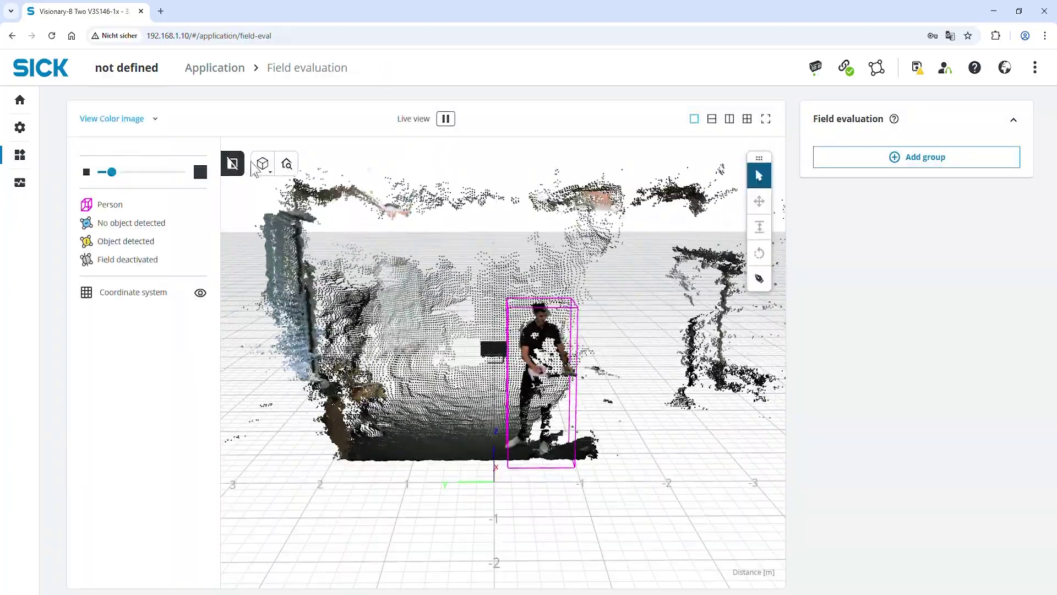
{"action": "left_click", "coordinate": [263, 163]}
{"action": "left_click", "coordinate": [285, 228]}
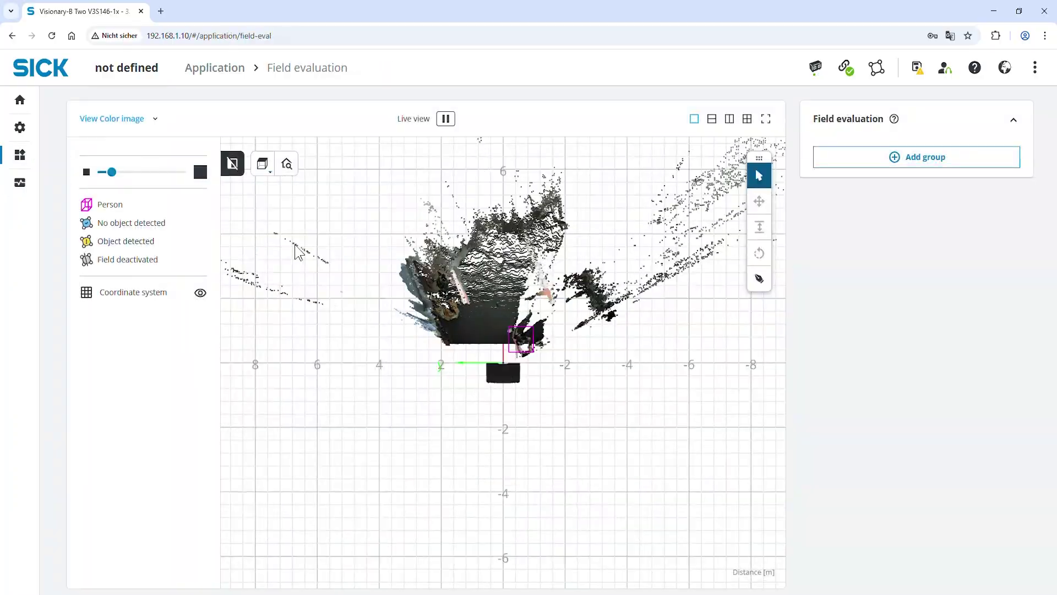
{"action": "left_click", "coordinate": [759, 279]}
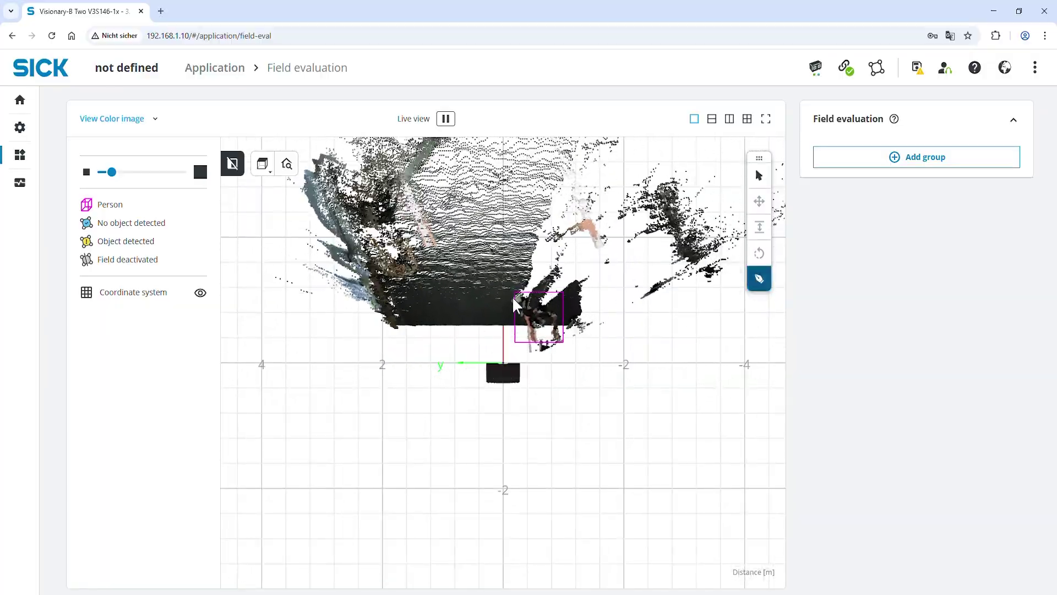
{"action": "left_click", "coordinate": [434, 311]}
{"action": "left_click", "coordinate": [434, 262]}
{"action": "left_click", "coordinate": [486, 260]}
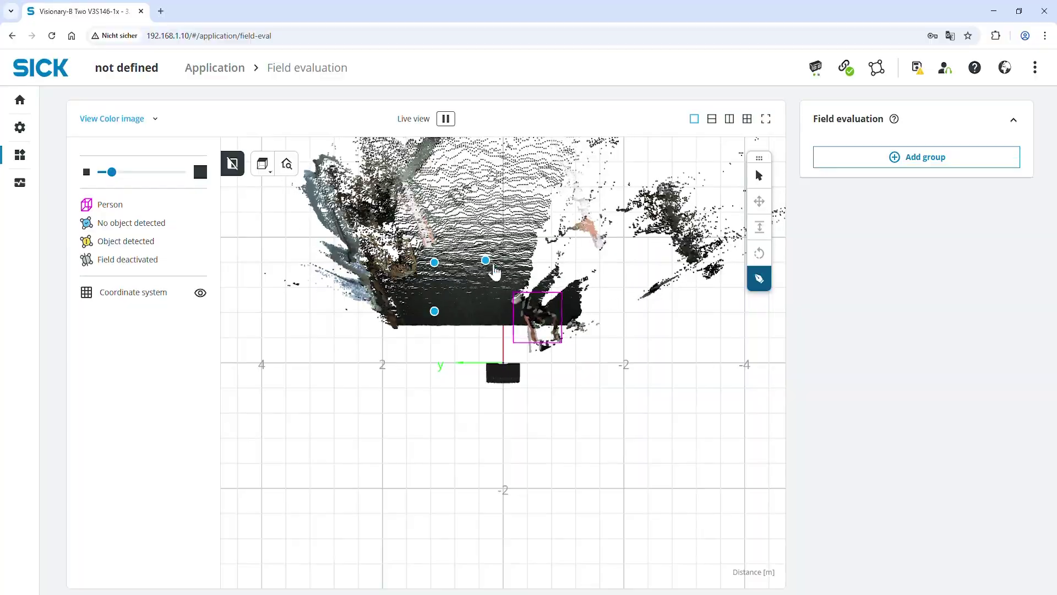
{"action": "left_click", "coordinate": [481, 310]}
{"action": "left_click", "coordinate": [435, 312]}
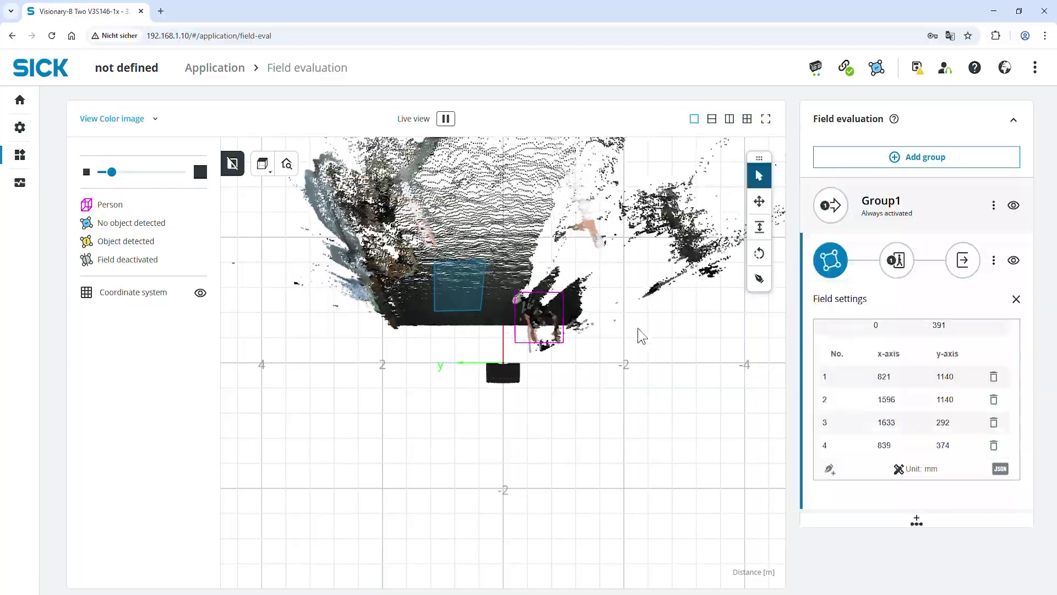
Set the field's upper Z limit to 2200 mm
{"action": "left_click", "coordinate": [941, 325]}
{"action": "key", "text": "ctrl+a"}
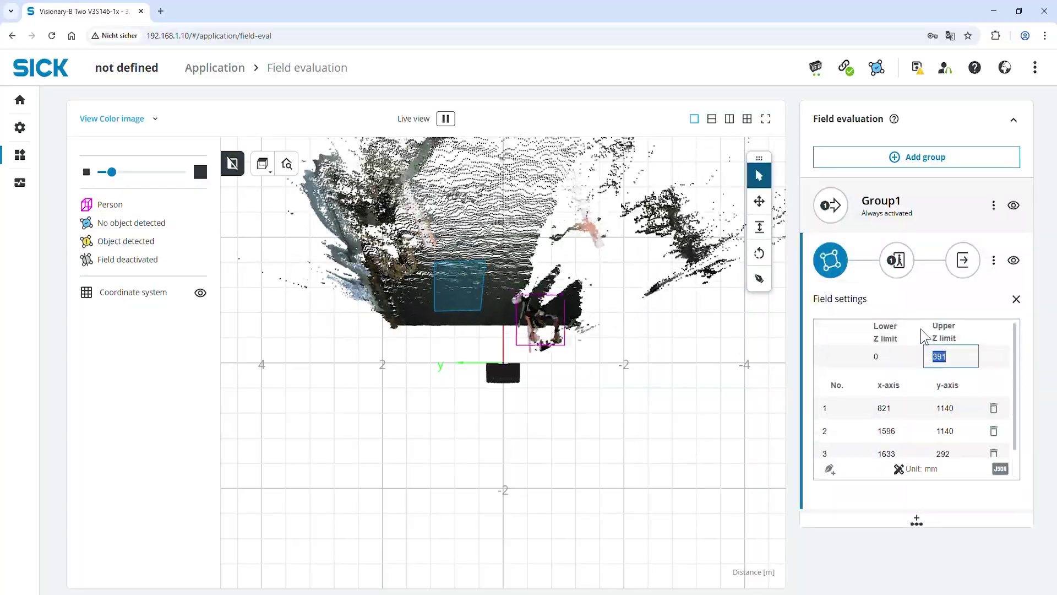
{"action": "type", "text": "2000"}
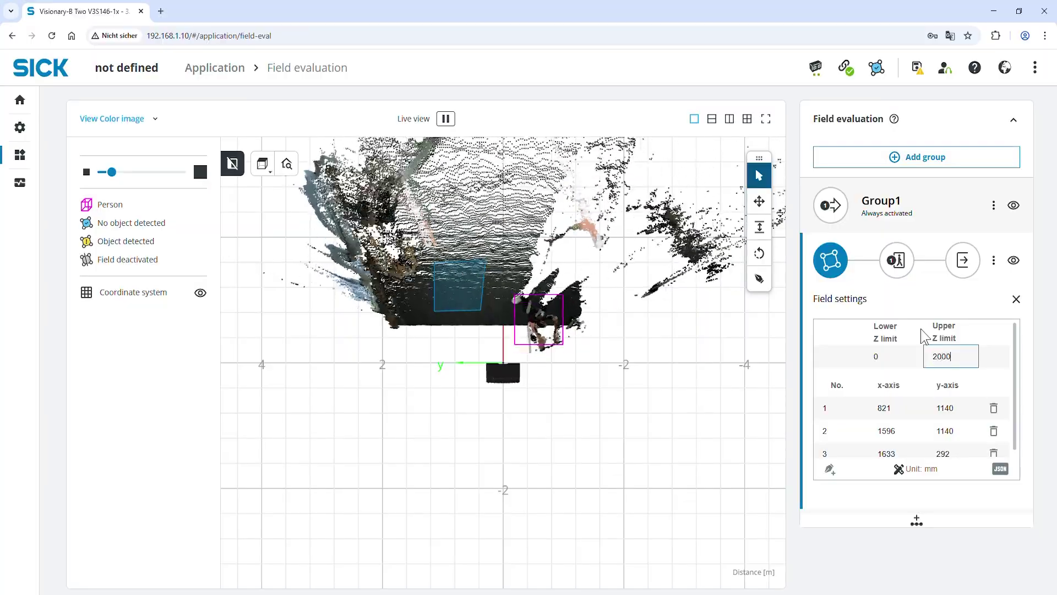
{"action": "left_click", "coordinate": [686, 374]}
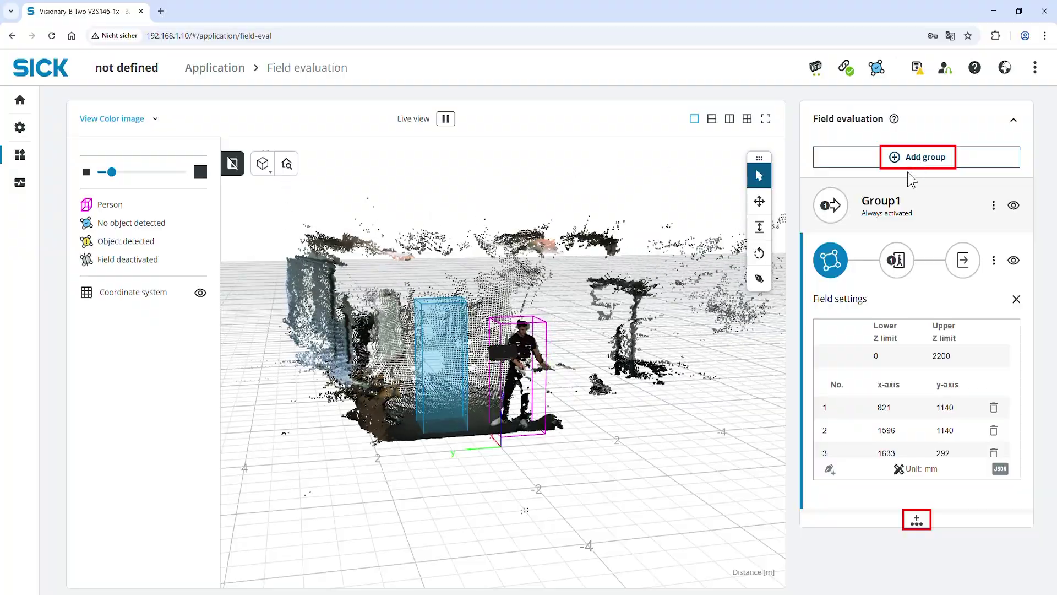
In the field's evaluation settings, review the detected object types and set the detected objects to All objects
{"action": "left_click", "coordinate": [906, 267]}
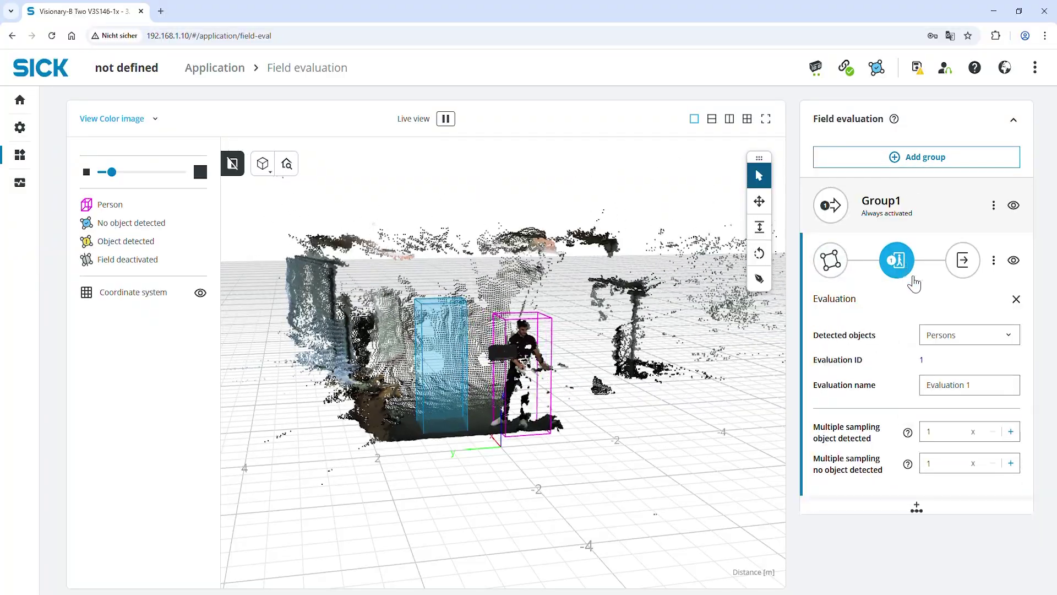
{"action": "left_click", "coordinate": [1014, 337]}
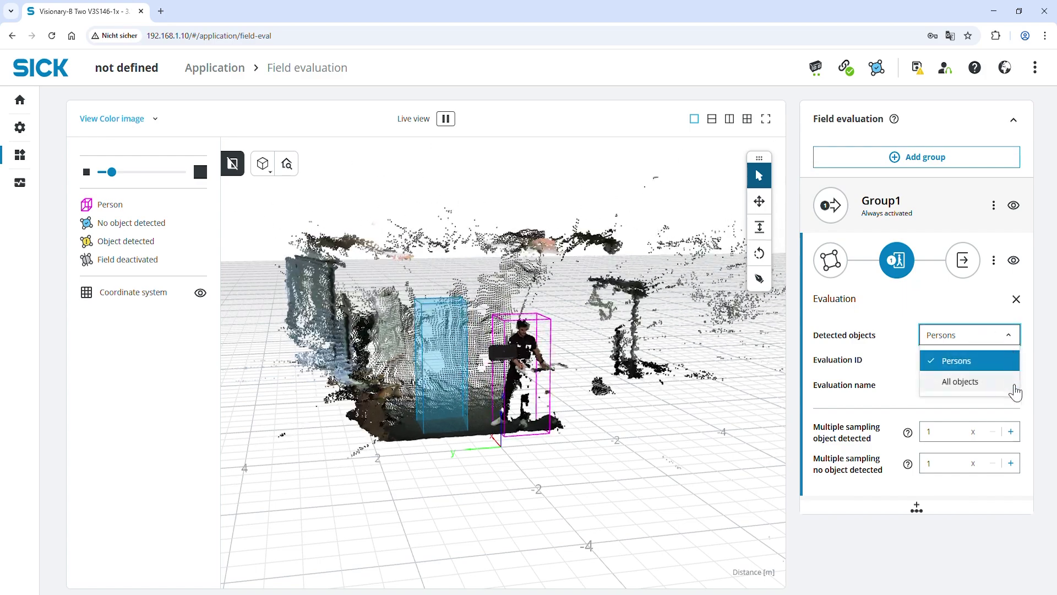
{"action": "left_click", "coordinate": [1013, 366]}
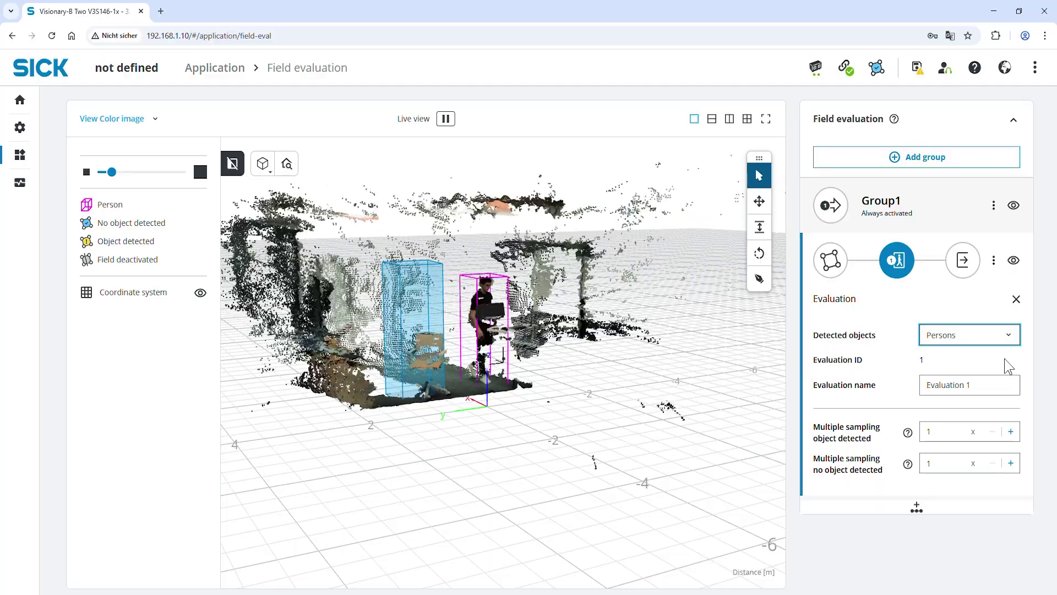
{"action": "left_click", "coordinate": [1012, 337]}
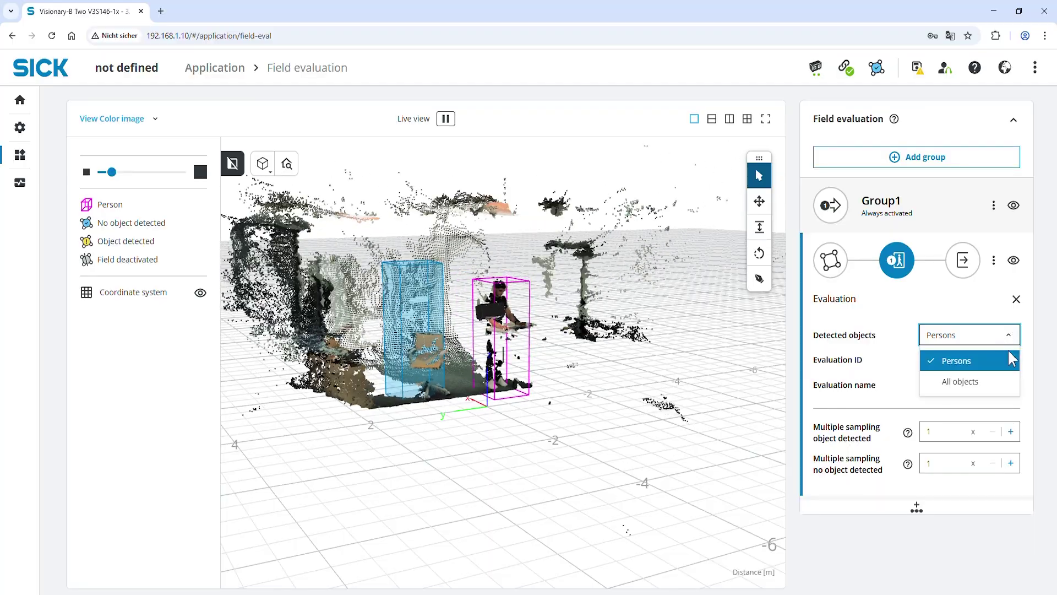
{"action": "left_click", "coordinate": [1015, 386]}
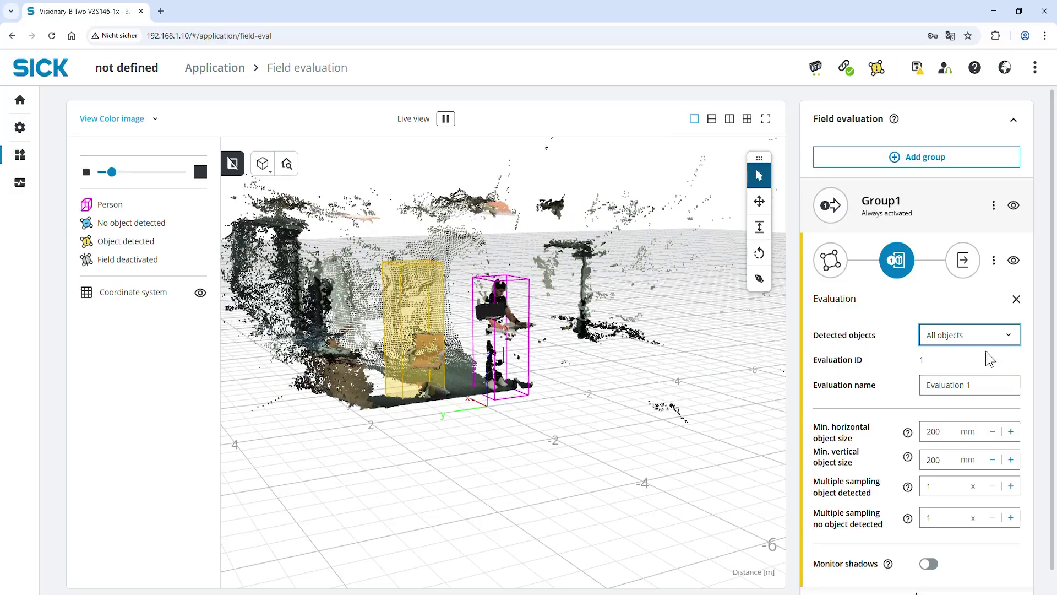
In the inputs and outputs configuration, assign Evaluation 1 as the source of Port 1 and show the CAN interface settings
{"action": "left_click", "coordinate": [964, 265]}
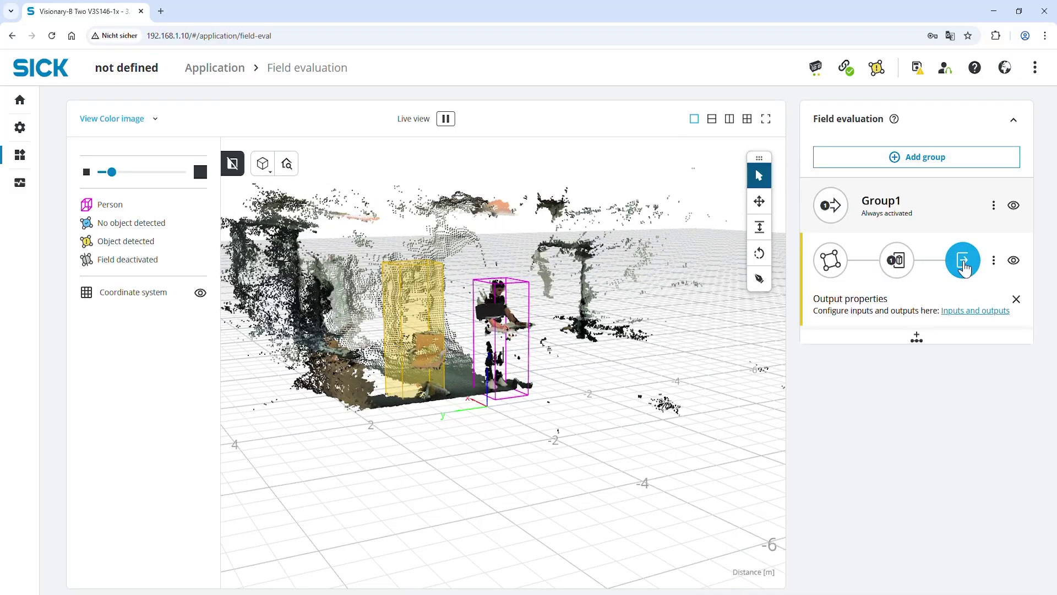
{"action": "left_click", "coordinate": [974, 311]}
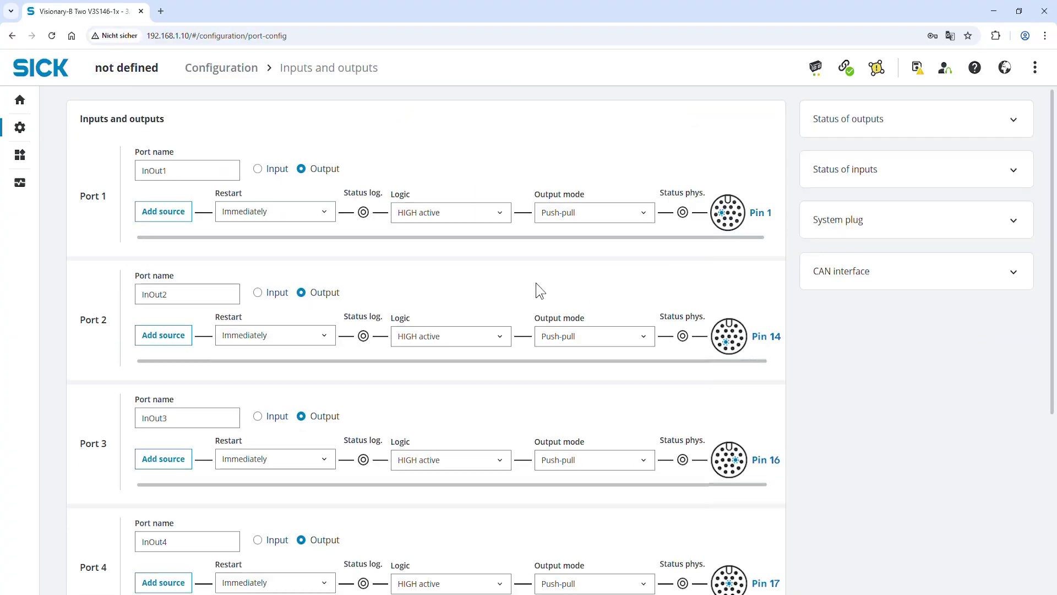
{"action": "left_click", "coordinate": [157, 215]}
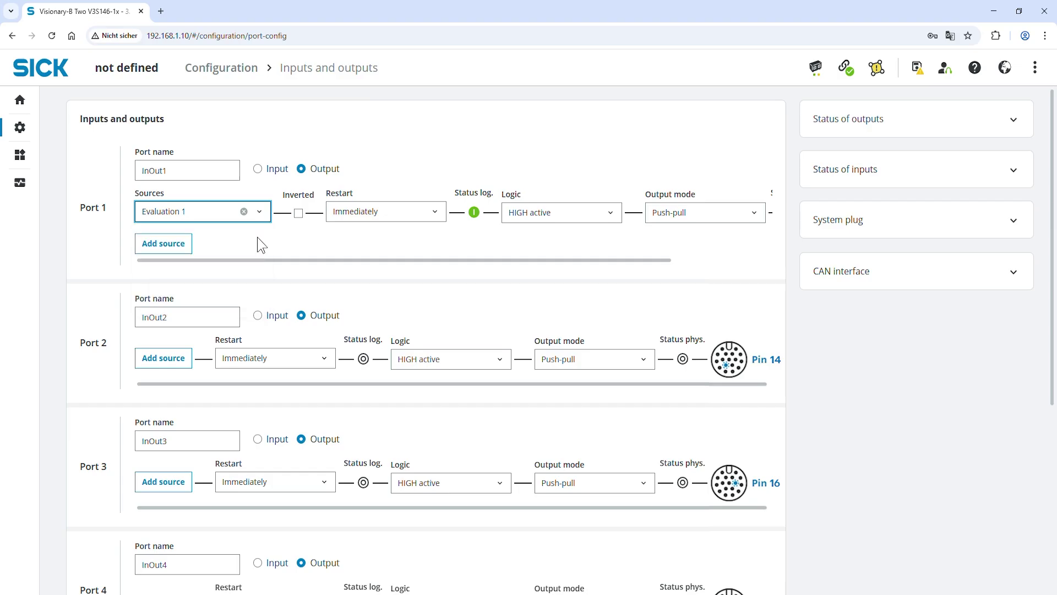
{"action": "left_click", "coordinate": [1013, 273]}
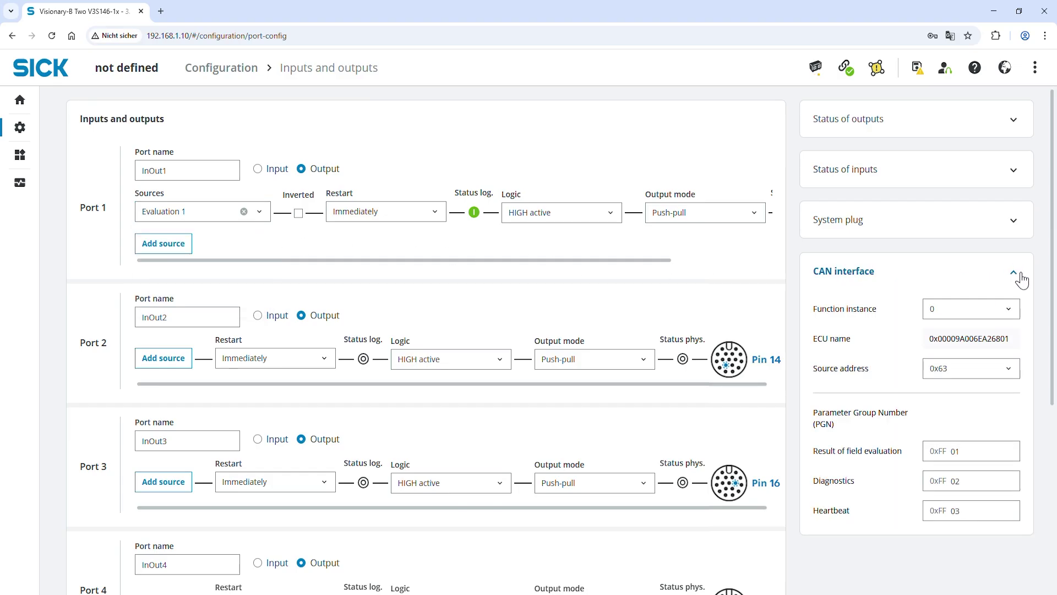
In the external monitor configuration, activate the video transfer
{"action": "left_click", "coordinate": [32, 133]}
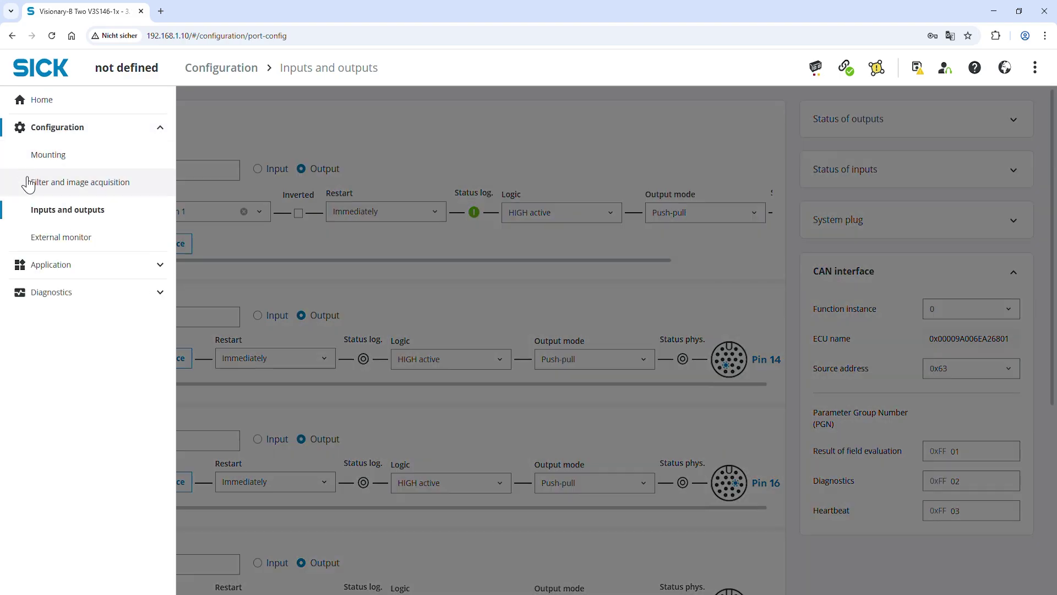
{"action": "left_click", "coordinate": [30, 239]}
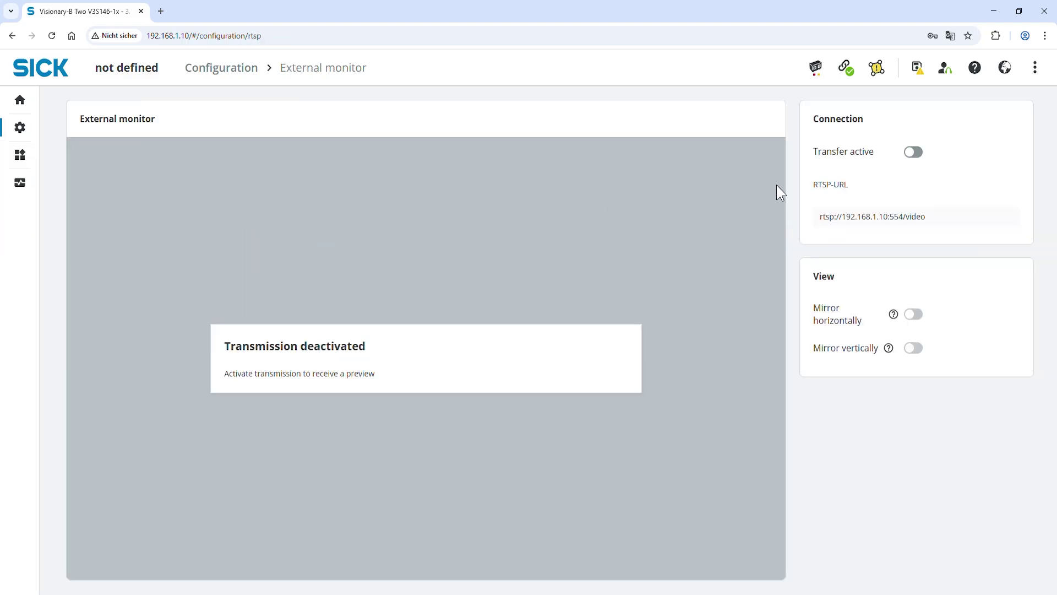
{"action": "left_click", "coordinate": [914, 153]}
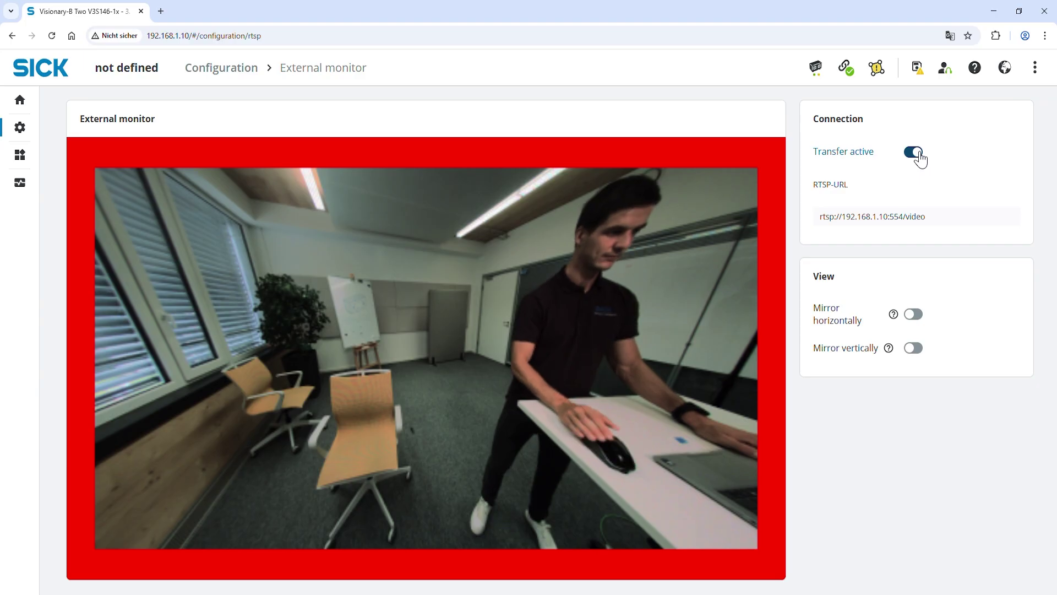